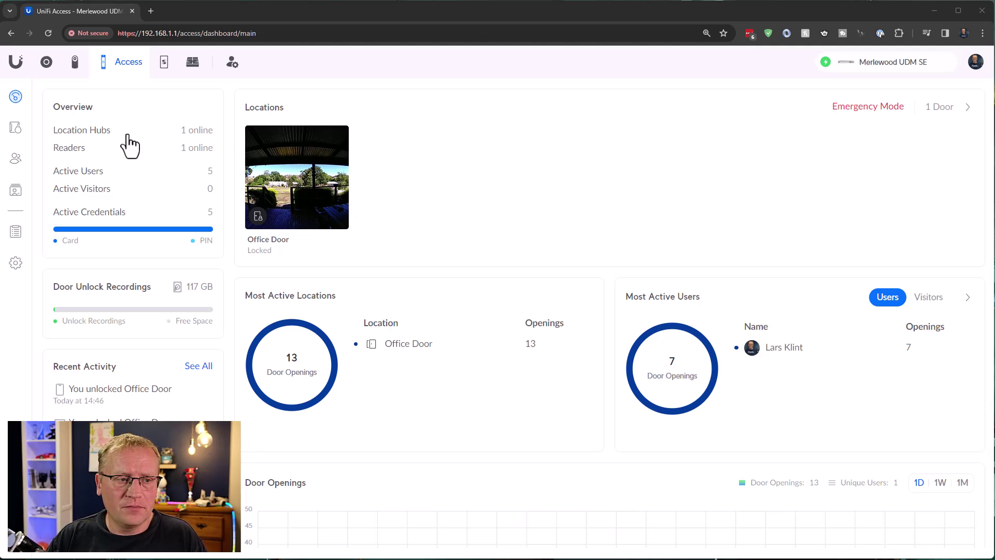
- Adopt the UA-G2-PRO-0963 reader from the device list and open the UA G2 Pro Office Door - Entry details
click(15, 136)
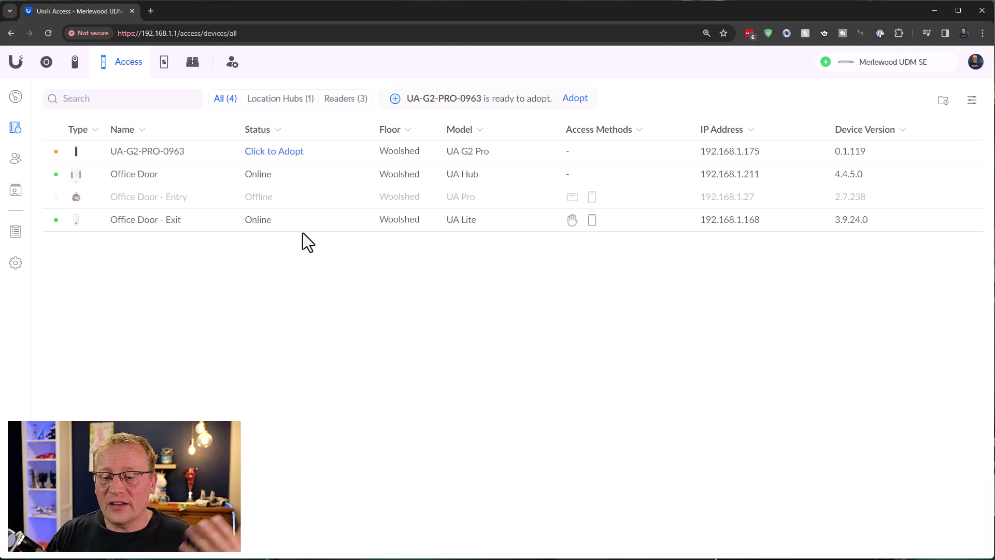
click(279, 164)
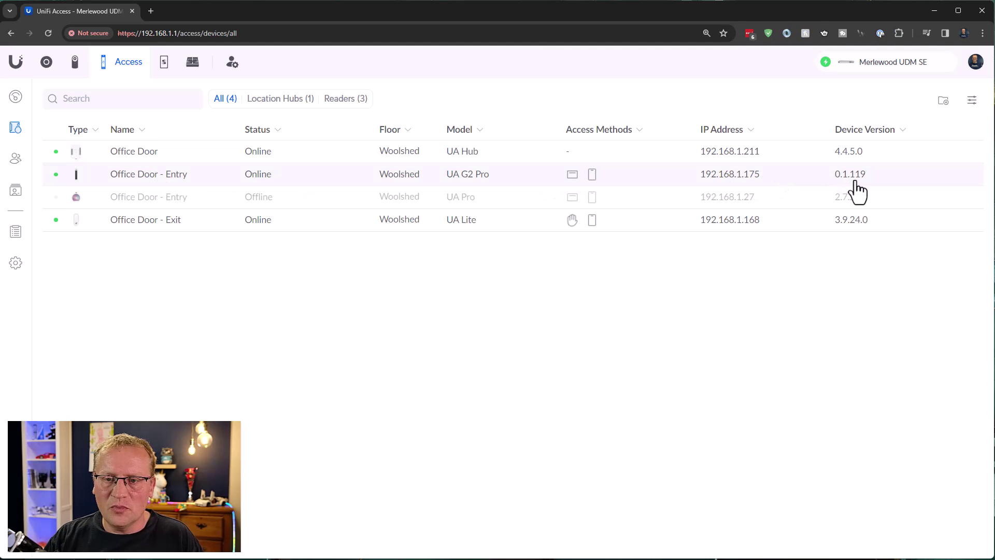
click(277, 179)
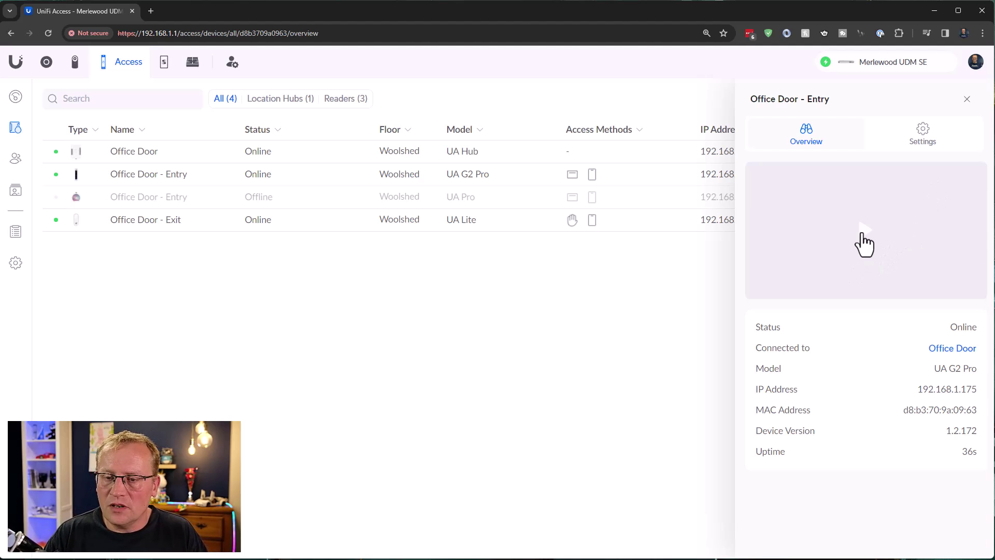
- Play the entry reader's live camera feed, view it full screen, and return to its overview
click(862, 235)
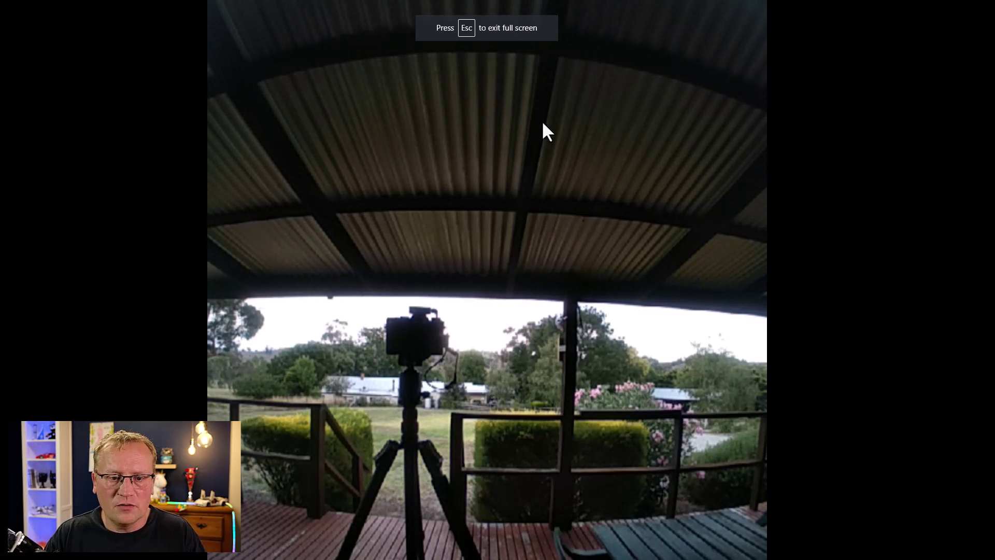
key(Escape)
key(Escape)
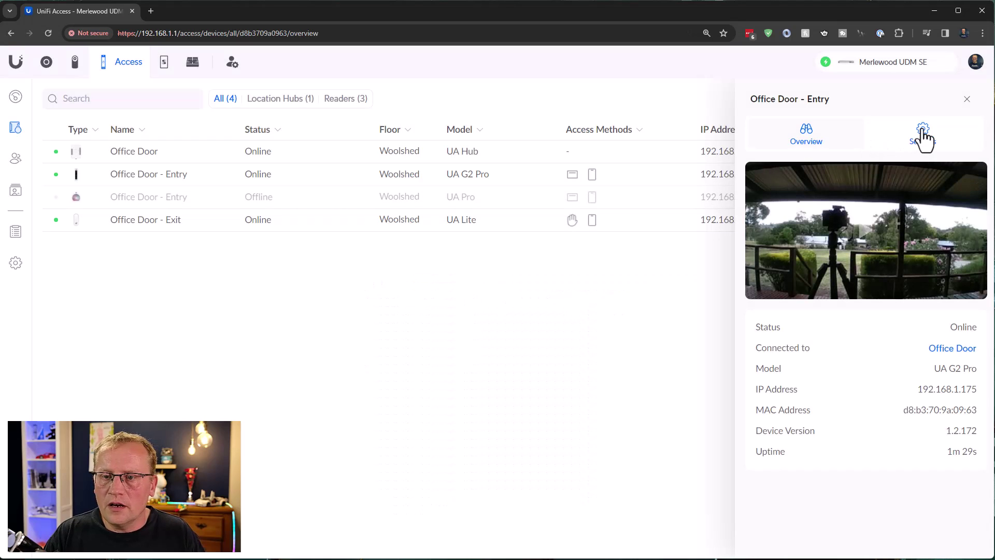
- Review the Office Door - Entry reader's direction, access methods and Doorbell Trigger options in its settings
click(923, 136)
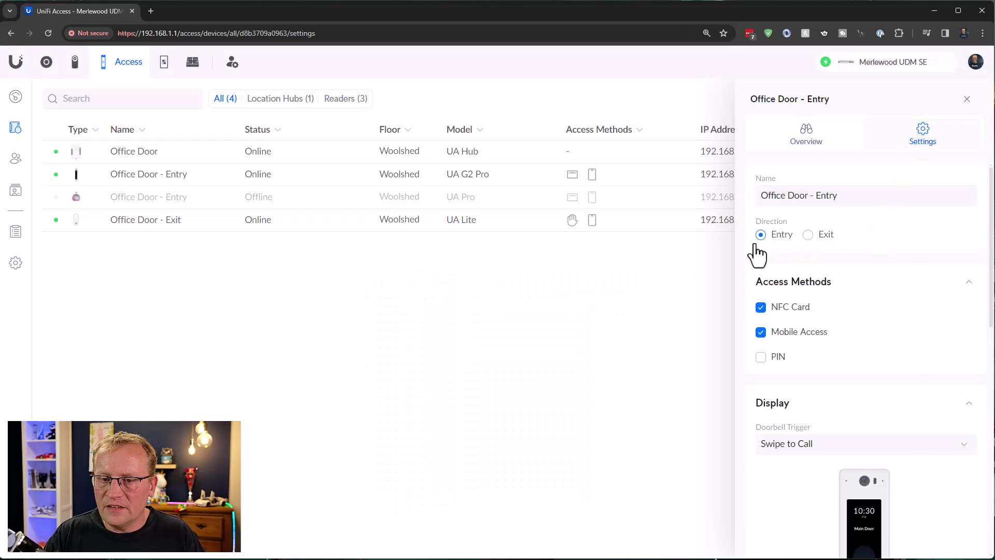
scroll(849, 252, down, 1)
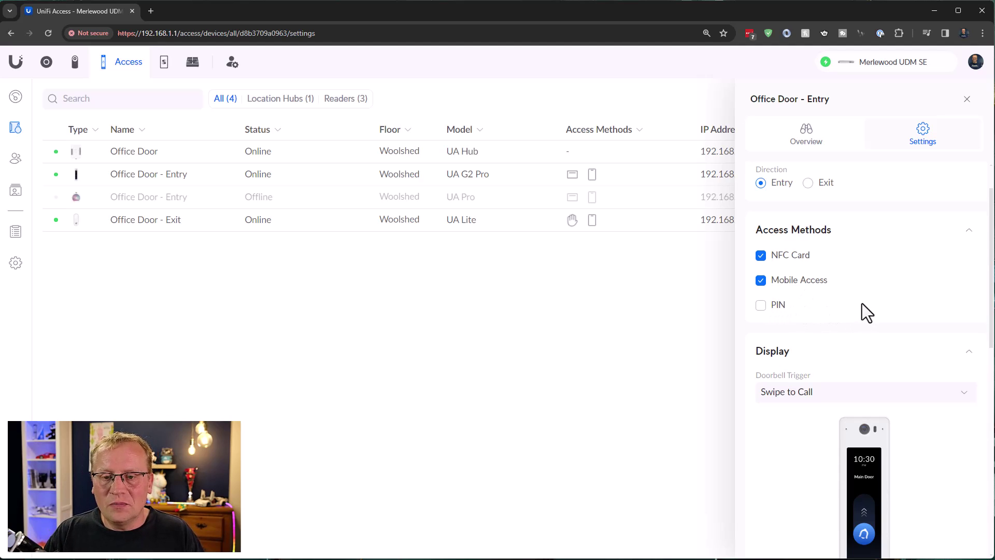
scroll(871, 311, down, 4)
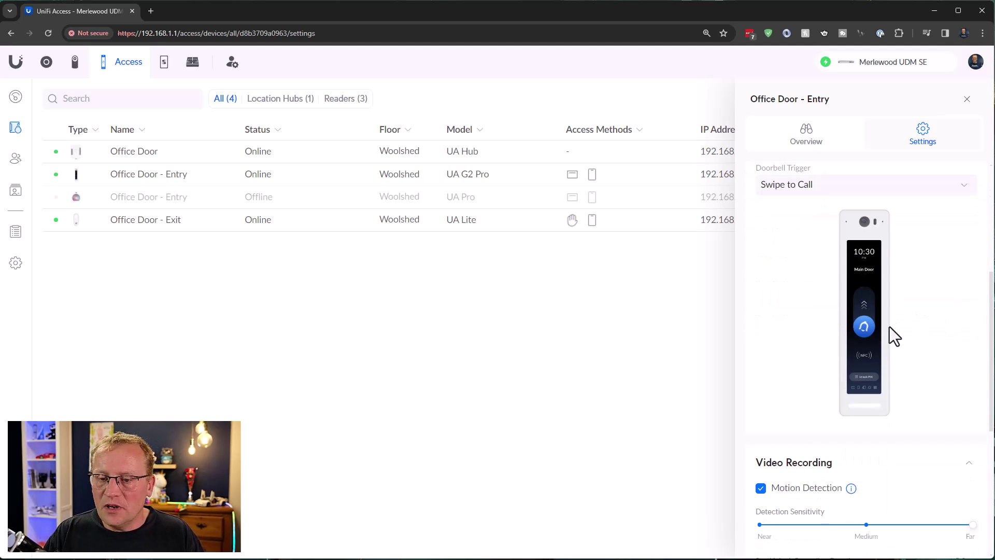
scroll(889, 326, up, 1)
click(923, 239)
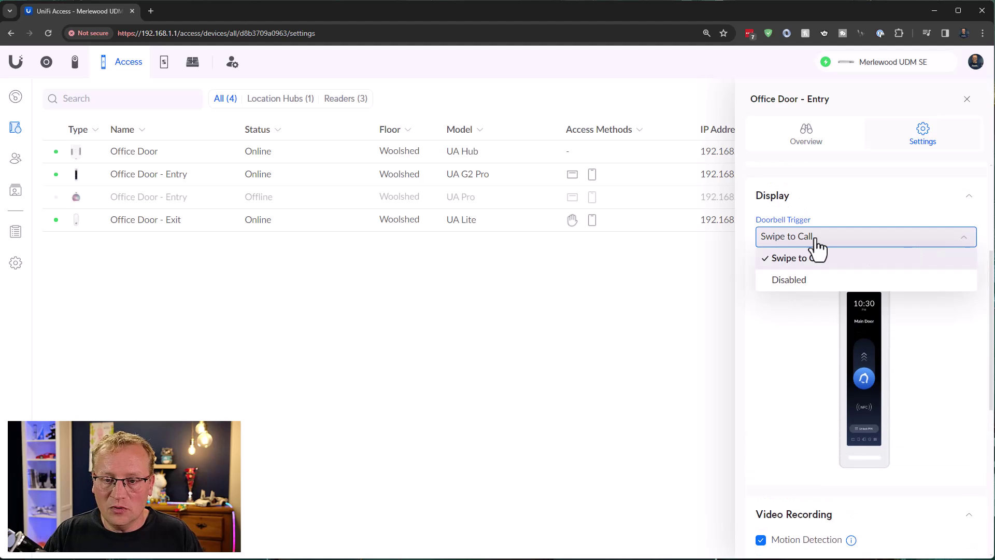
click(849, 212)
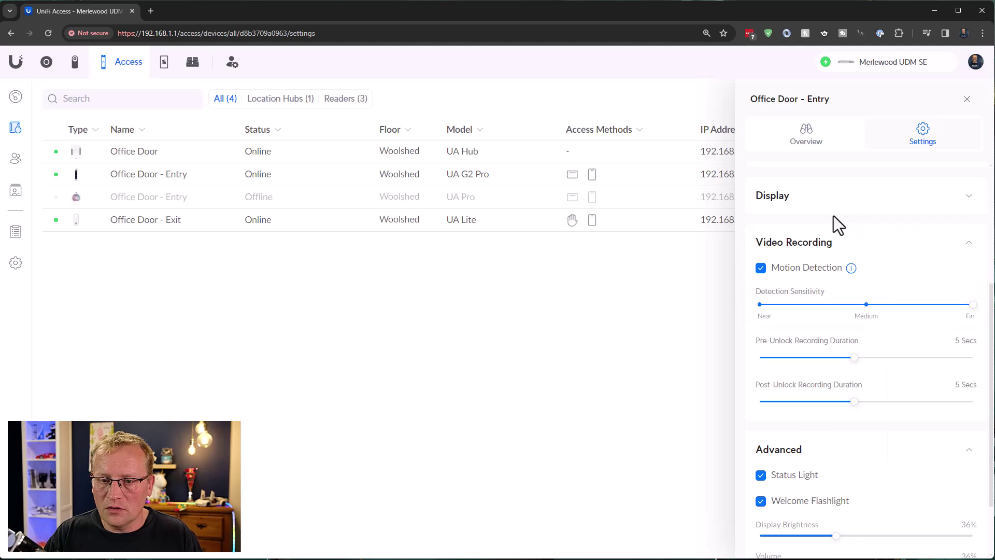
click(960, 197)
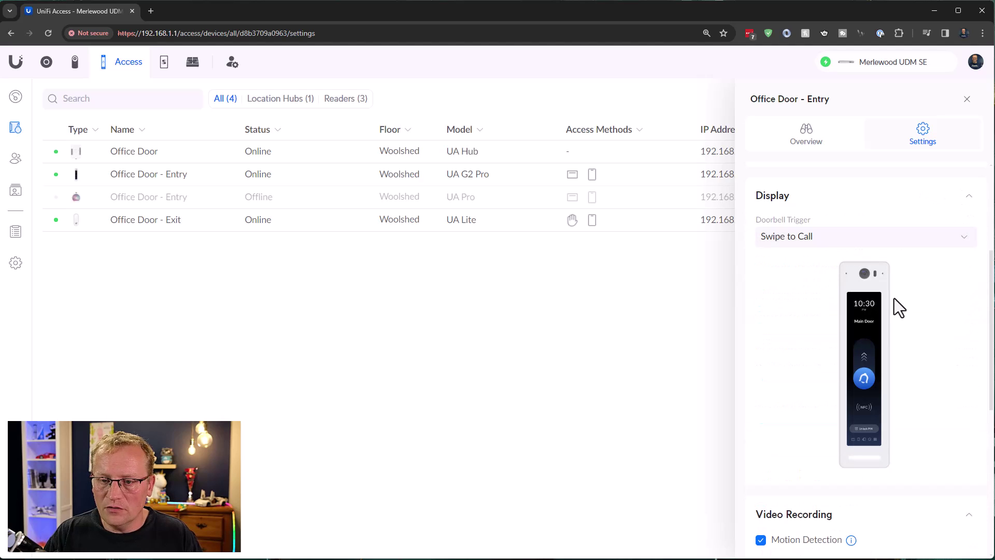
- Examine the entry reader's Video Recording, Advanced and Manage settings, and close its details
scroll(929, 417, down, 5)
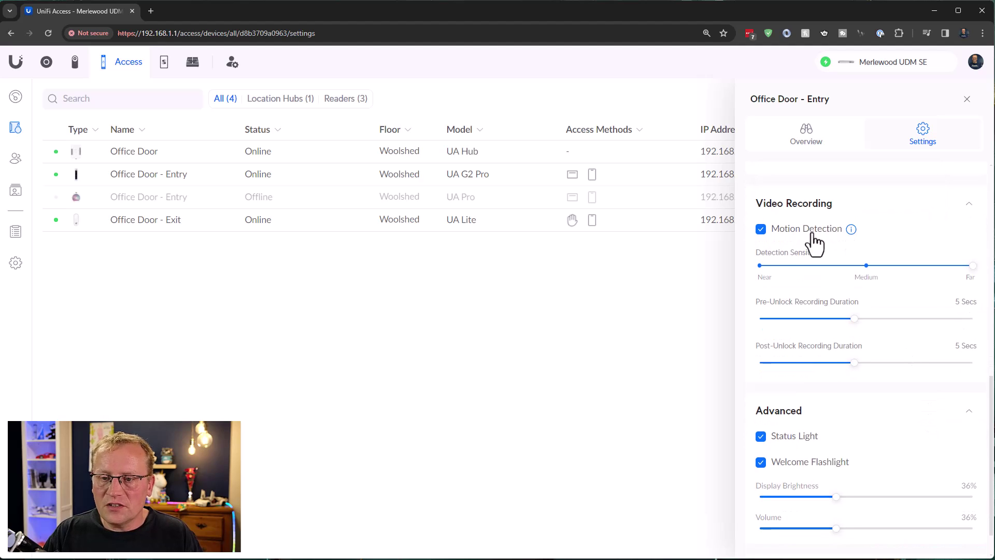
mouse_move(857, 224)
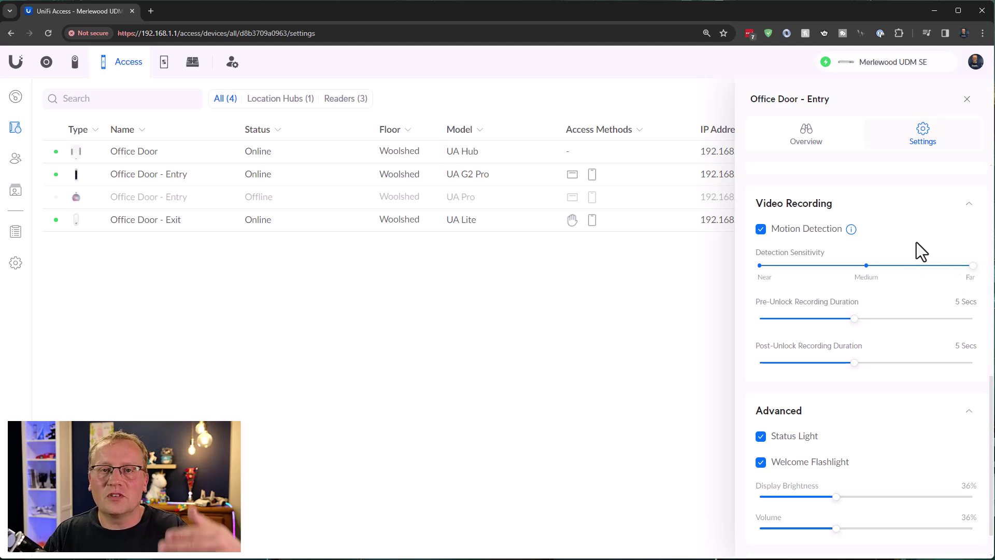
scroll(837, 389, down, 1)
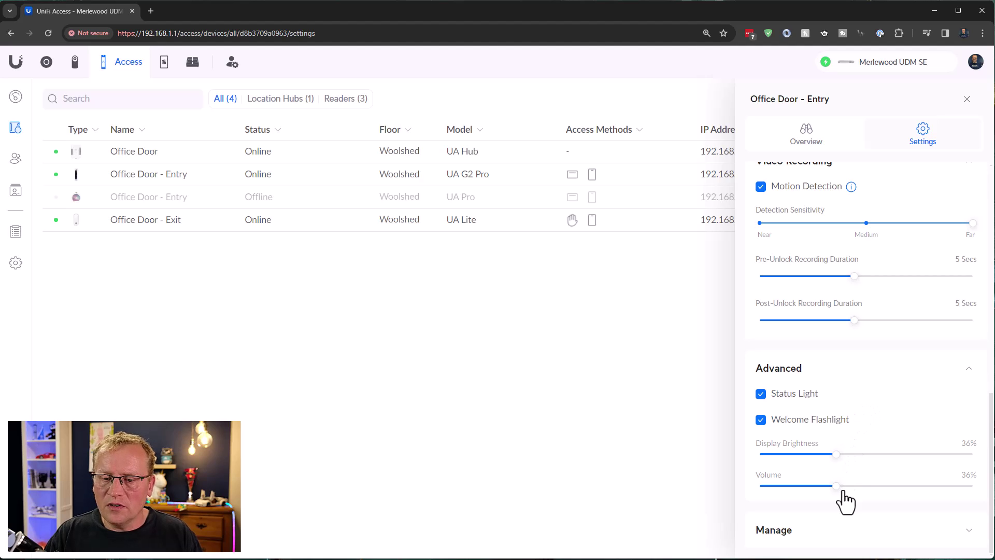
click(967, 530)
scroll(861, 456, down, 2)
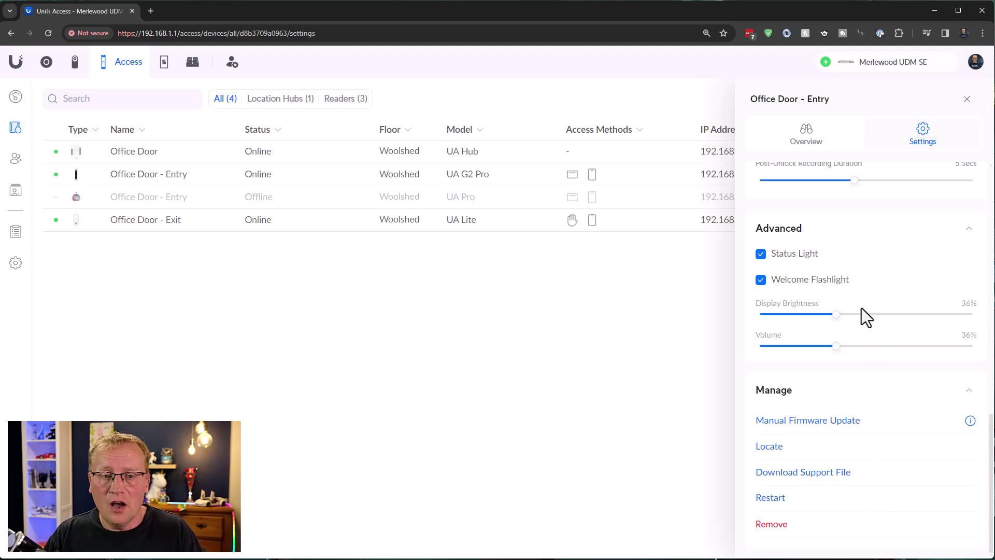
scroll(896, 244, up, 1)
scroll(902, 264, up, 12)
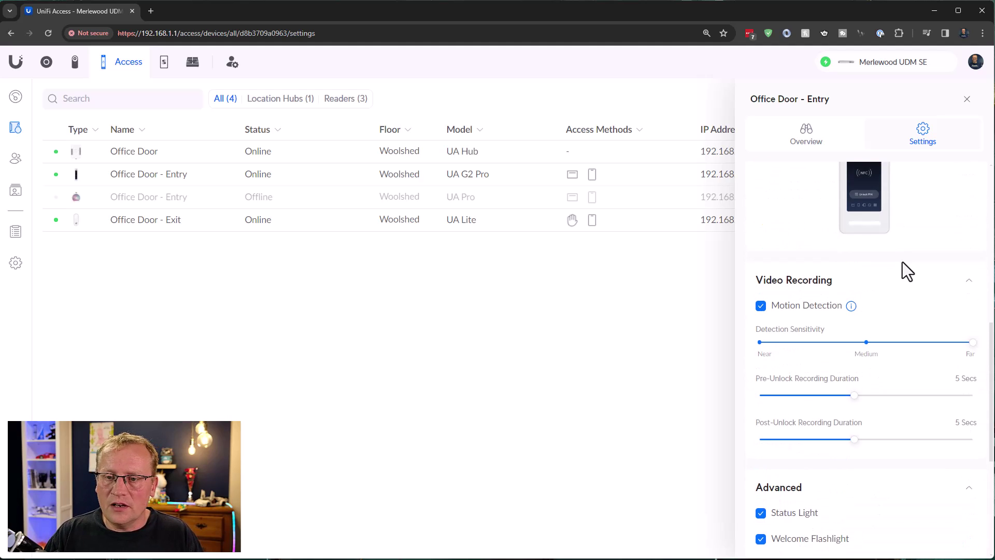
click(967, 99)
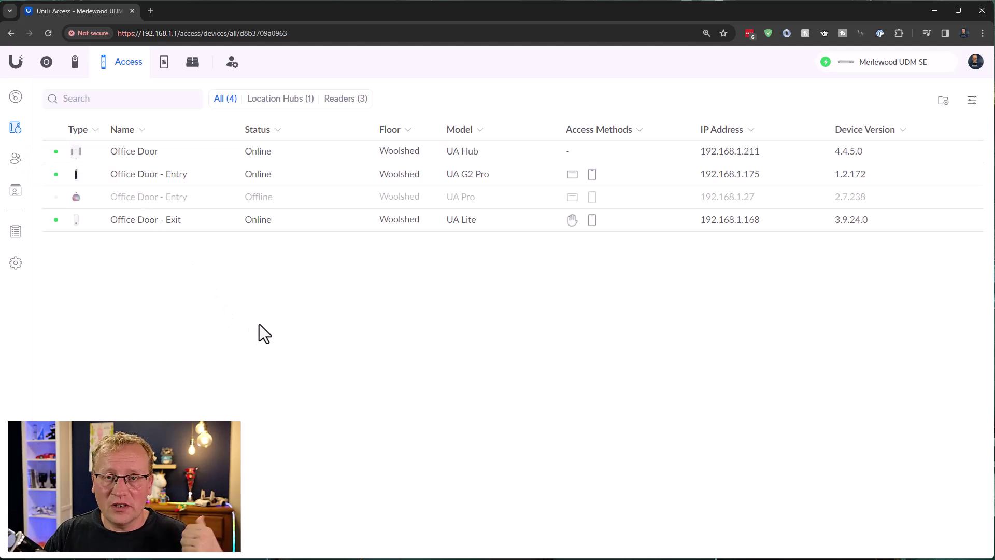
- Review your own user's access methods, group and policy assignments, and door attendant locations, and close the user's details
click(15, 159)
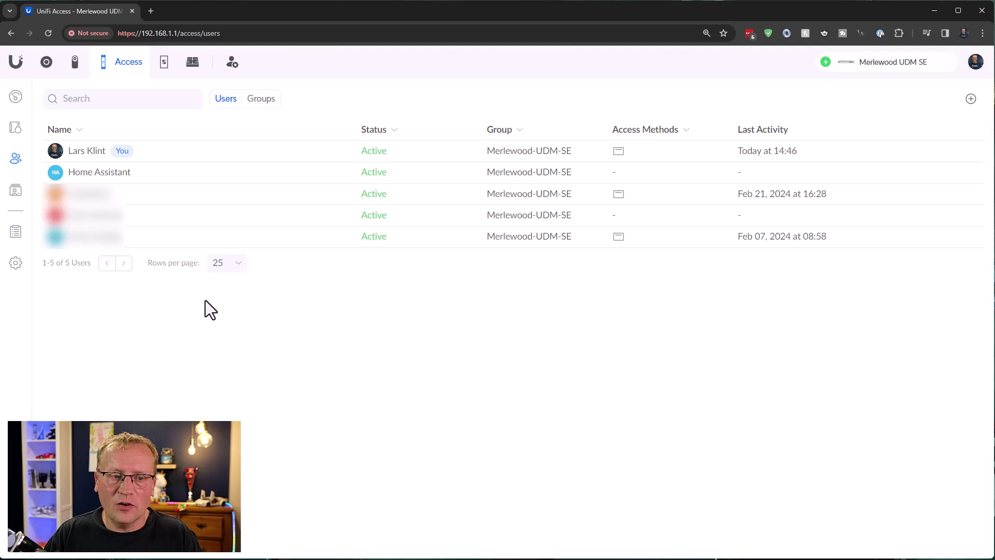
click(178, 156)
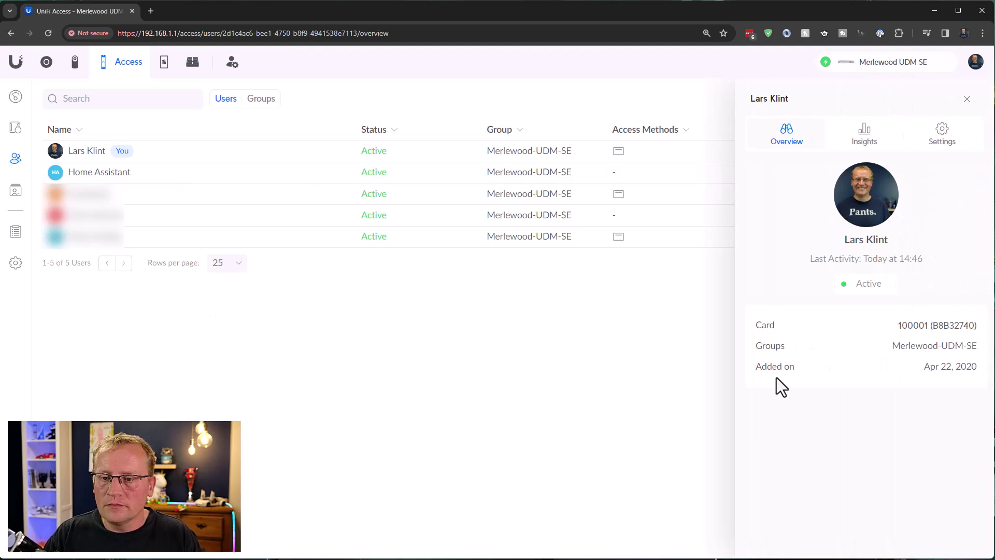
click(943, 146)
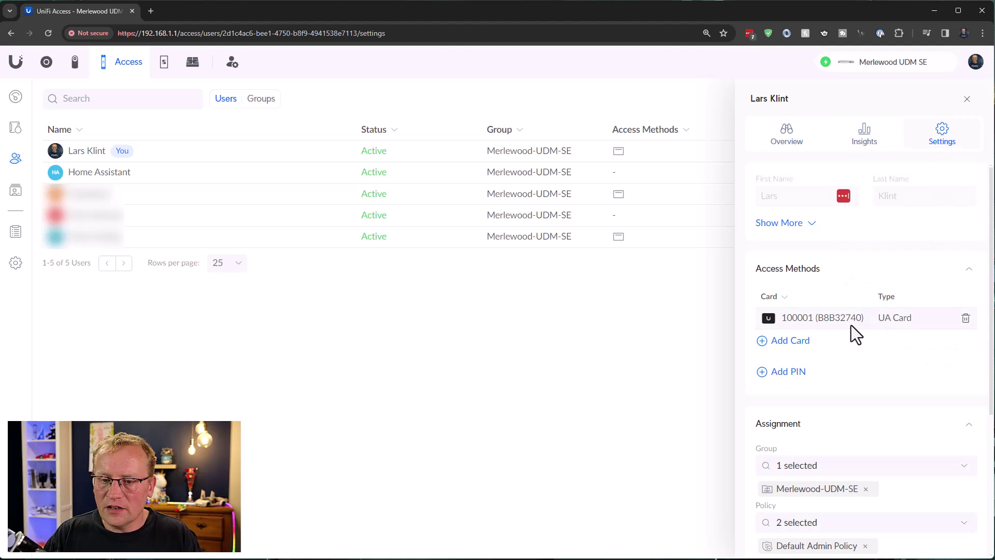
scroll(852, 325, down, 3)
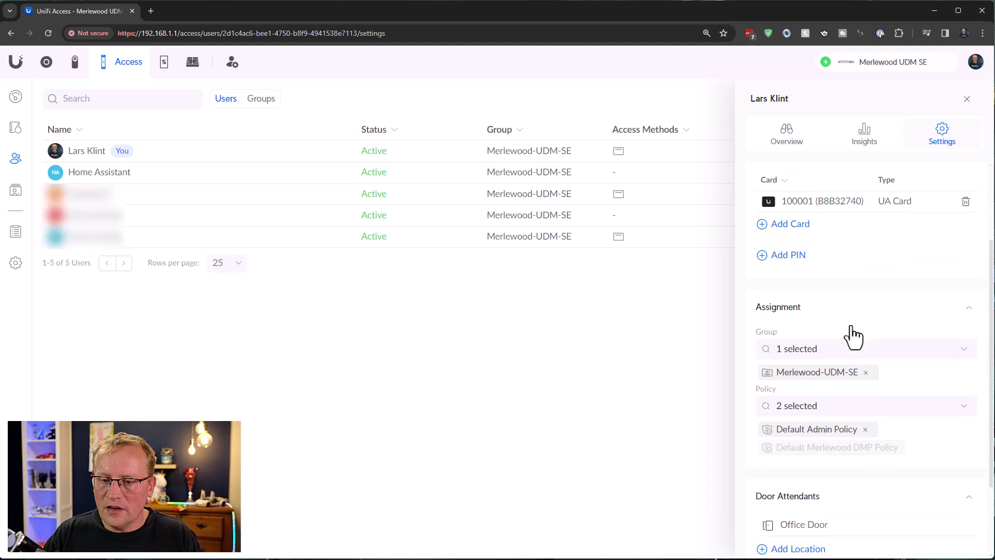
scroll(851, 325, down, 1)
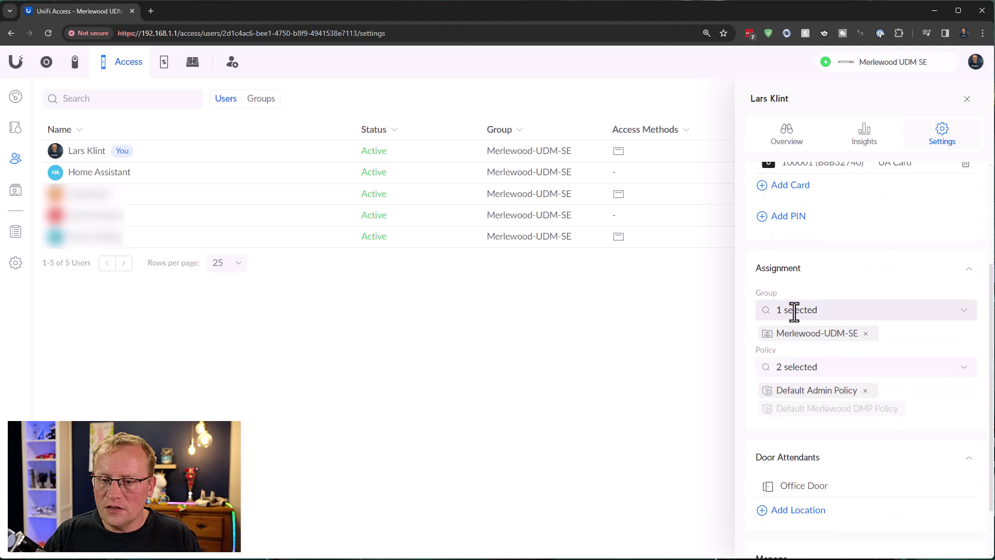
scroll(833, 336, down, 2)
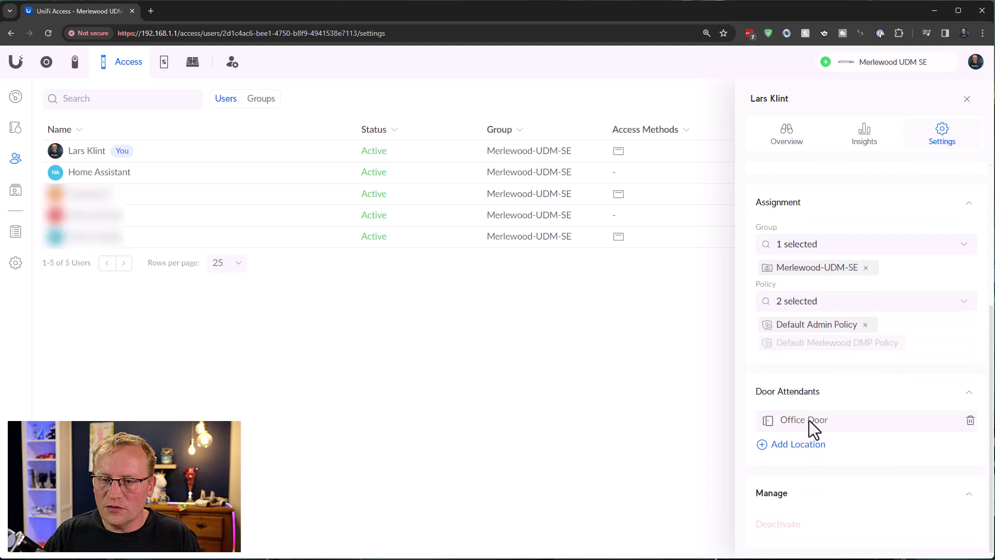
scroll(843, 407, up, 6)
click(967, 99)
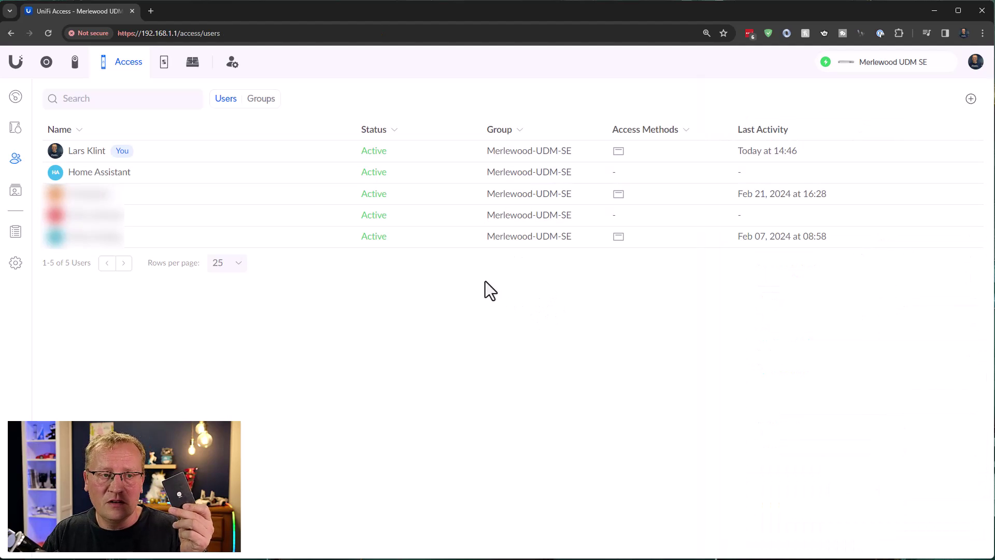
- Play the recording of the latest Office Door NFC card entry from the full recent activity log, and close it
click(14, 127)
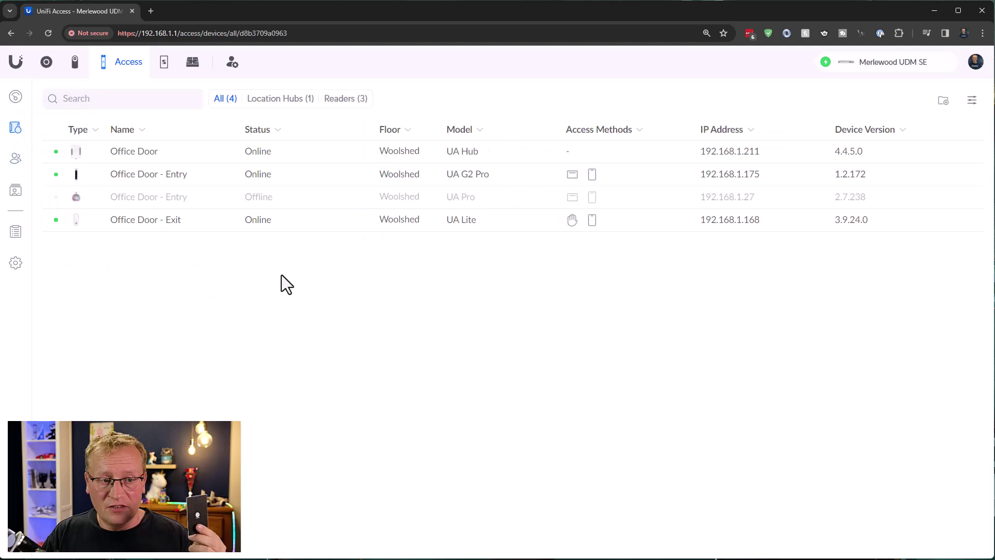
click(132, 176)
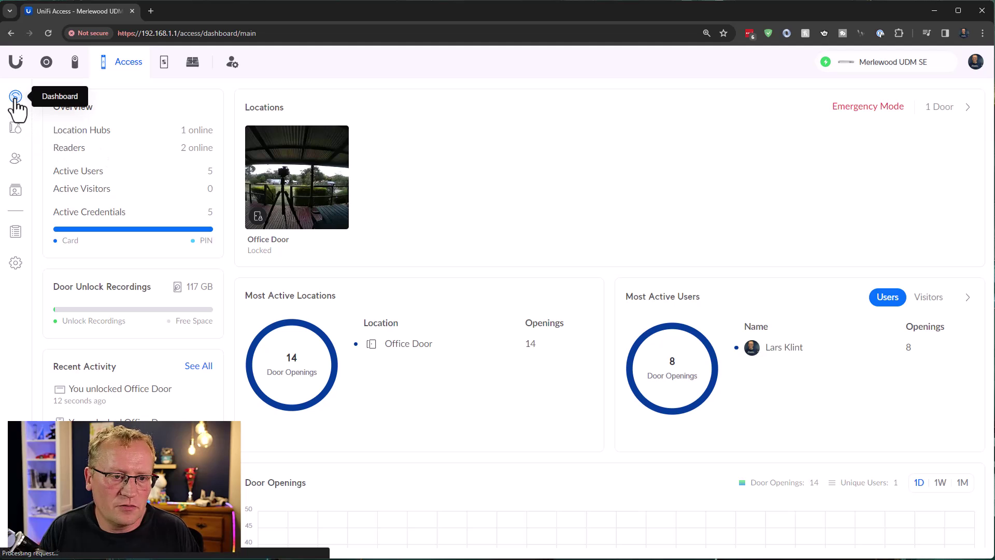
scroll(203, 294, down, 3)
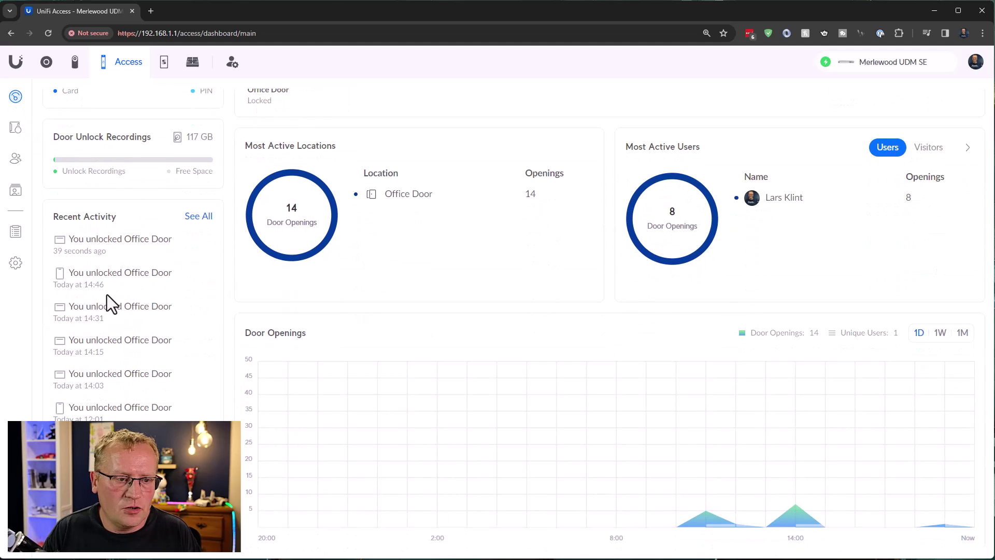
click(198, 217)
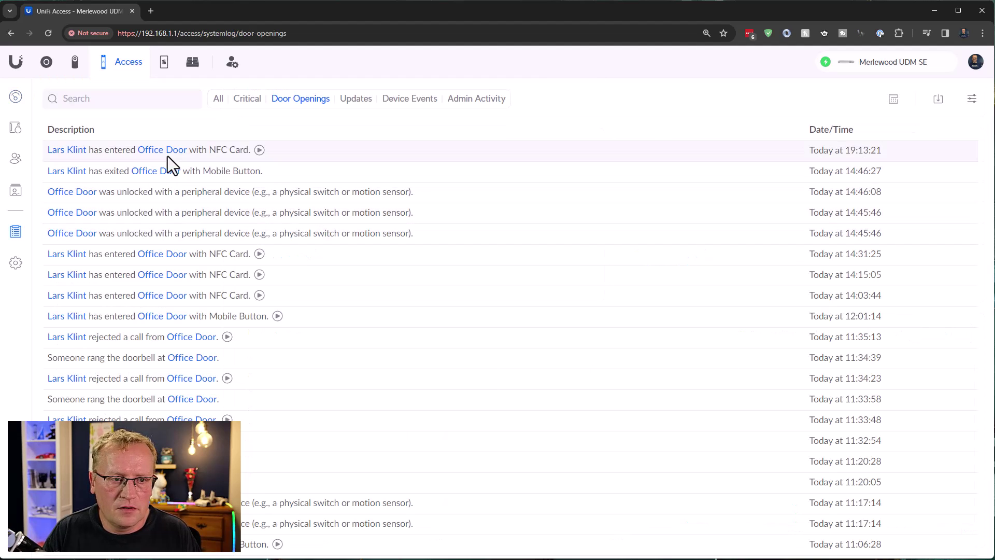
click(259, 150)
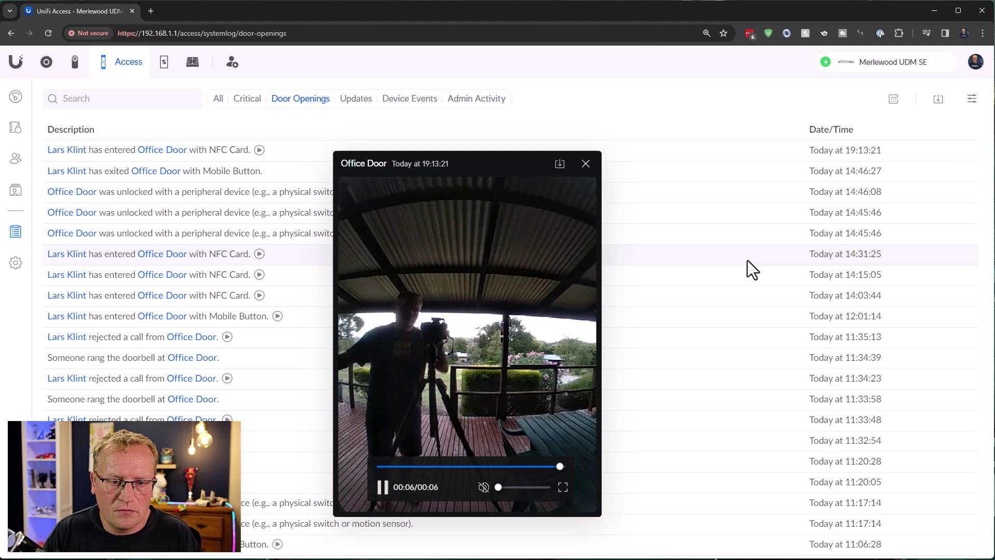
click(586, 163)
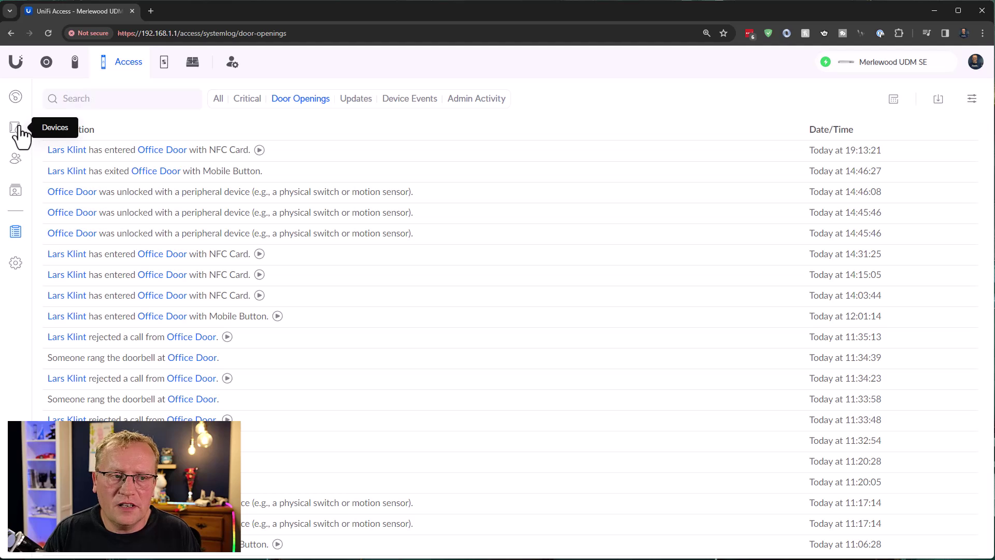
- Check the list of Access devices and open the Access application settings
click(16, 127)
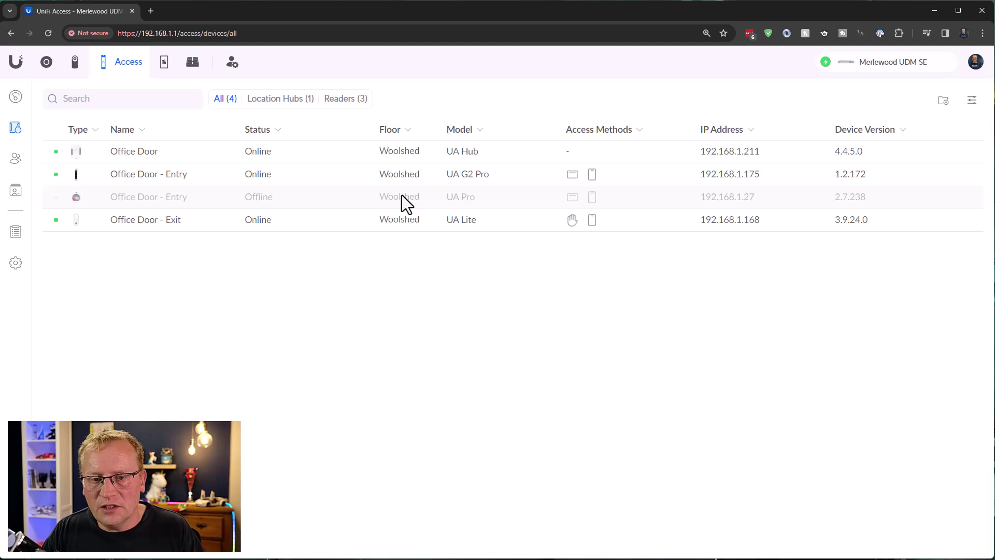
click(16, 264)
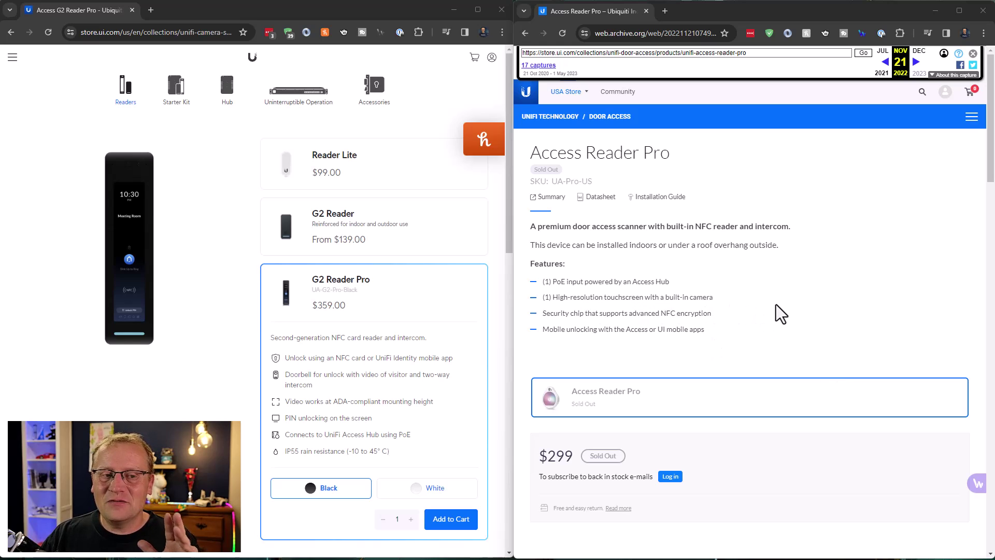
- Examine the product images and the mechanical and hardware specifications on the archived Access Reader Pro store page
scroll(792, 334, down, 15)
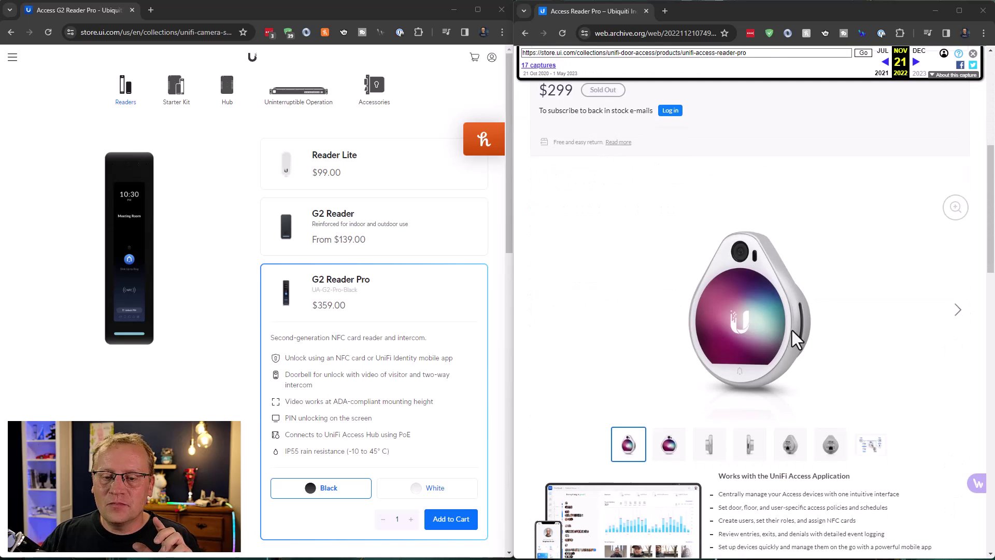
scroll(797, 339, down, 5)
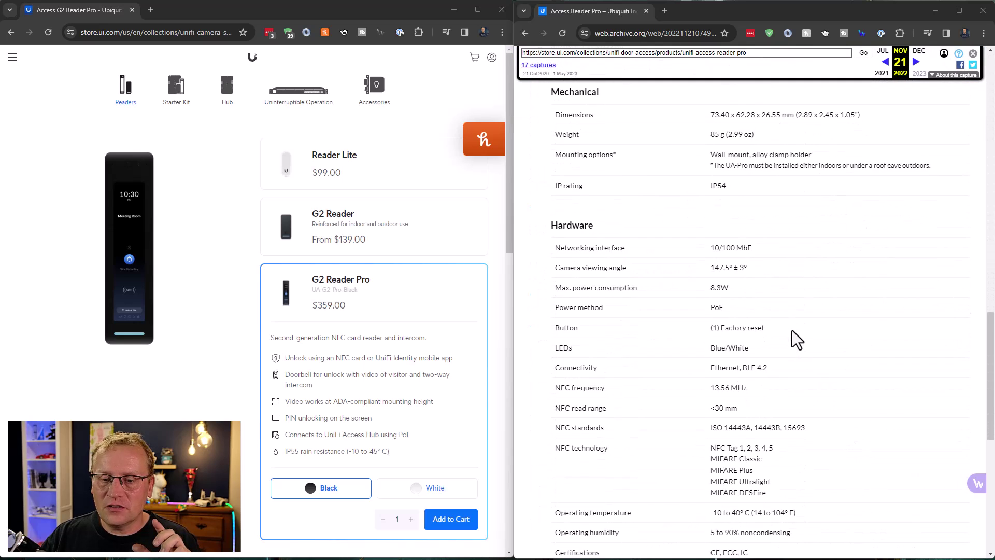
scroll(795, 339, up, 3)
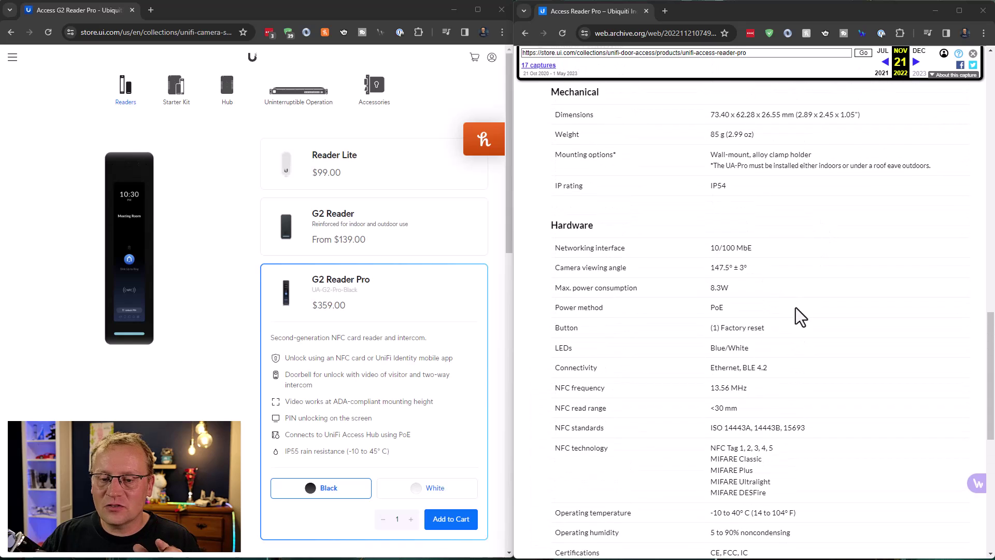
- Expand the G2 Reader Pro's technical specifications and compare its mechanical and hardware details with those of the archived Access Reader Pro
drag(507, 191, 514, 459)
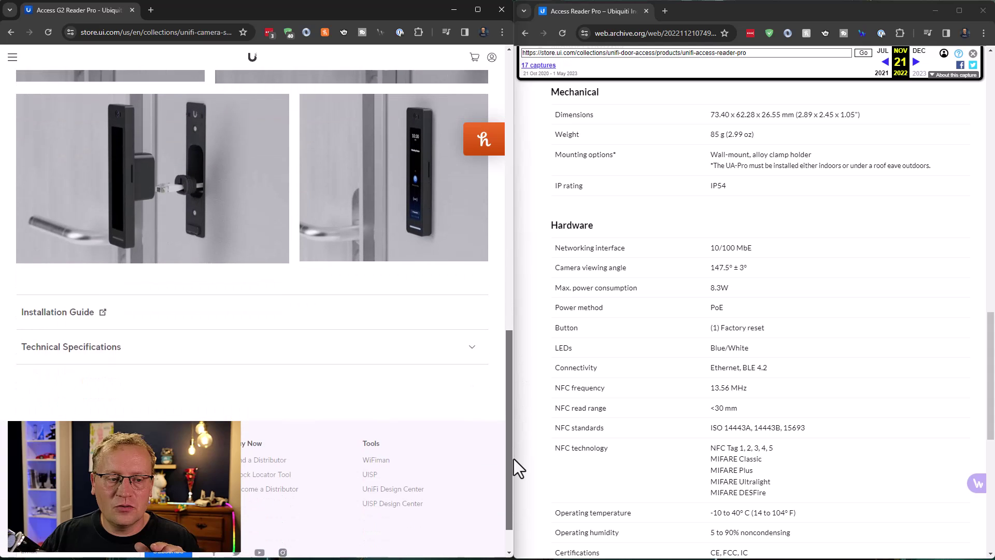
click(456, 356)
scroll(441, 362, down, 5)
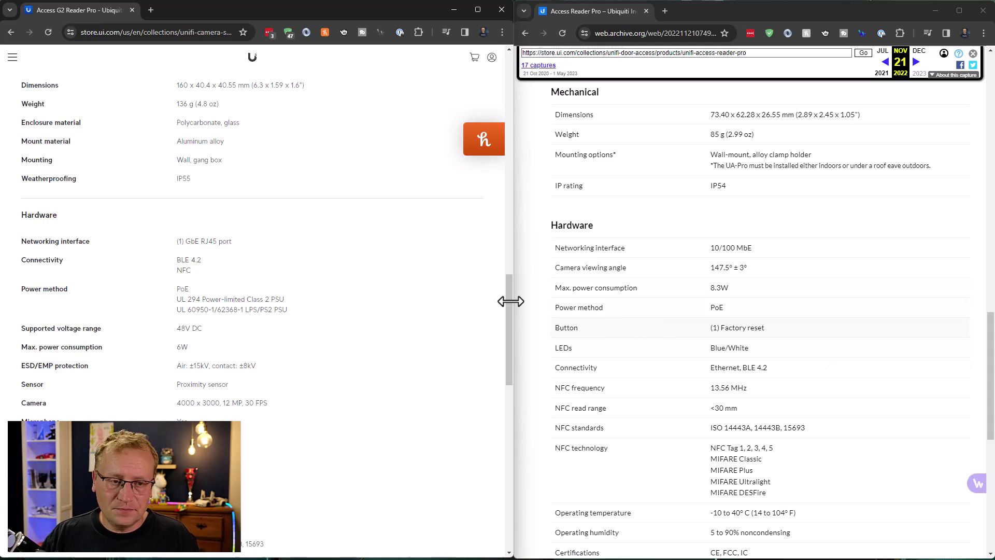
mouse_move(508, 307)
mouse_down()
mouse_move(508, 330)
mouse_move(502, 281)
mouse_move(502, 290)
mouse_up()
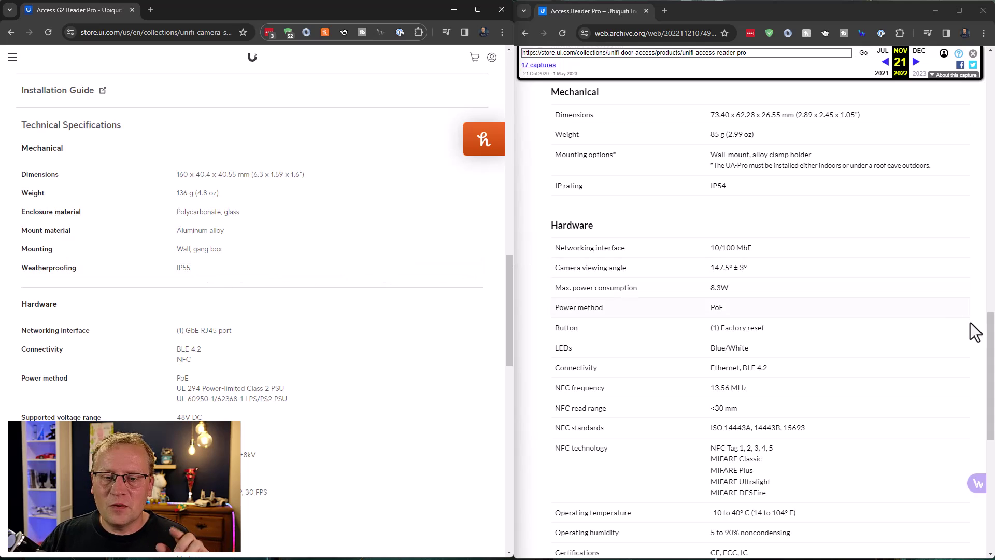
drag(988, 345, 988, 382)
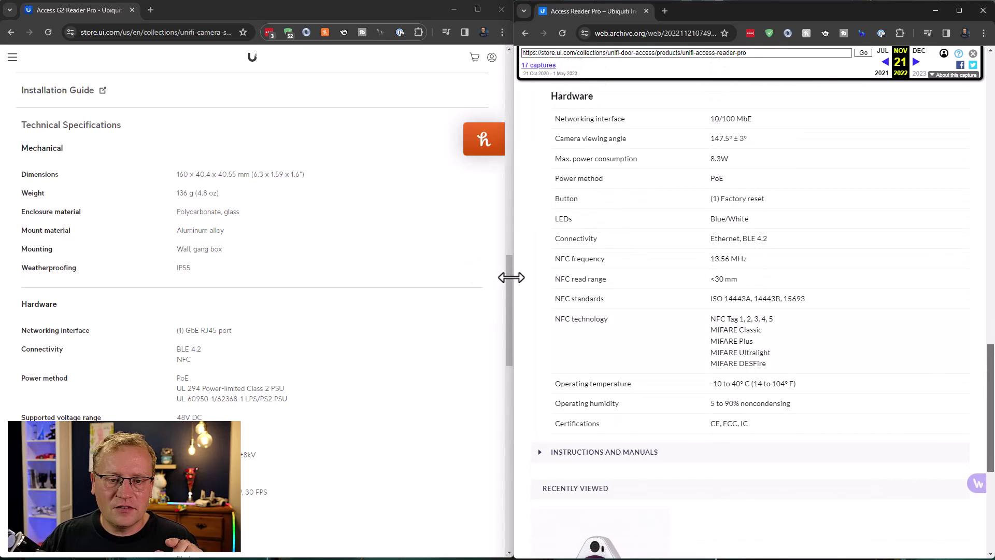
mouse_move(506, 281)
mouse_down()
mouse_move(505, 327)
mouse_move(502, 282)
mouse_up()
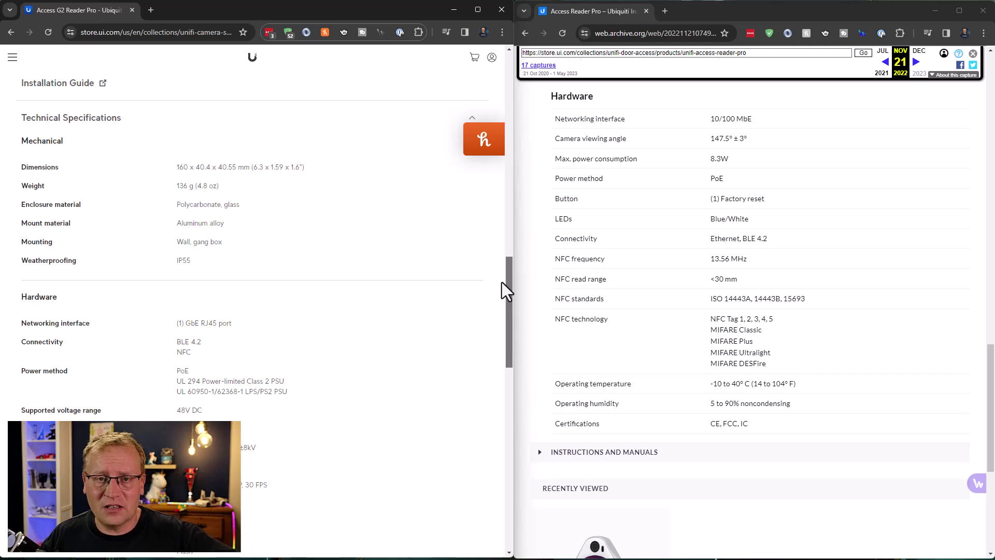
- Look up images of "gang box" in a separate tab, browse the electrical box examples, and close the tab
click(150, 9)
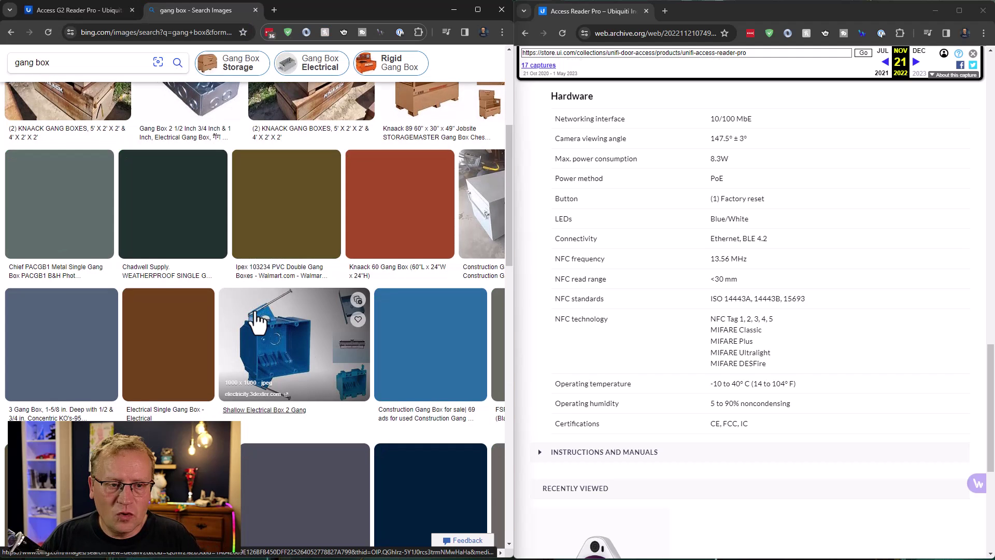
scroll(215, 223, up, 1)
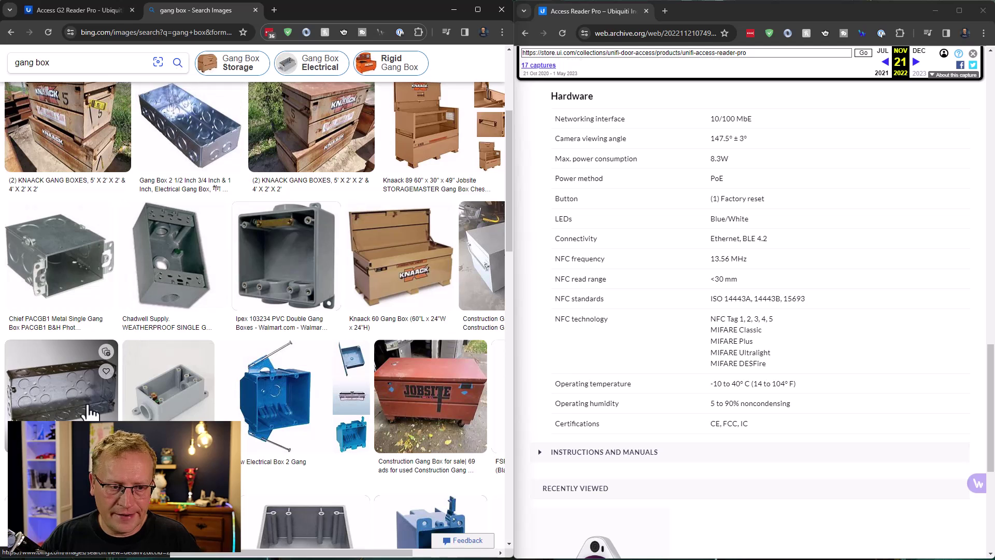
scroll(55, 287, down, 3)
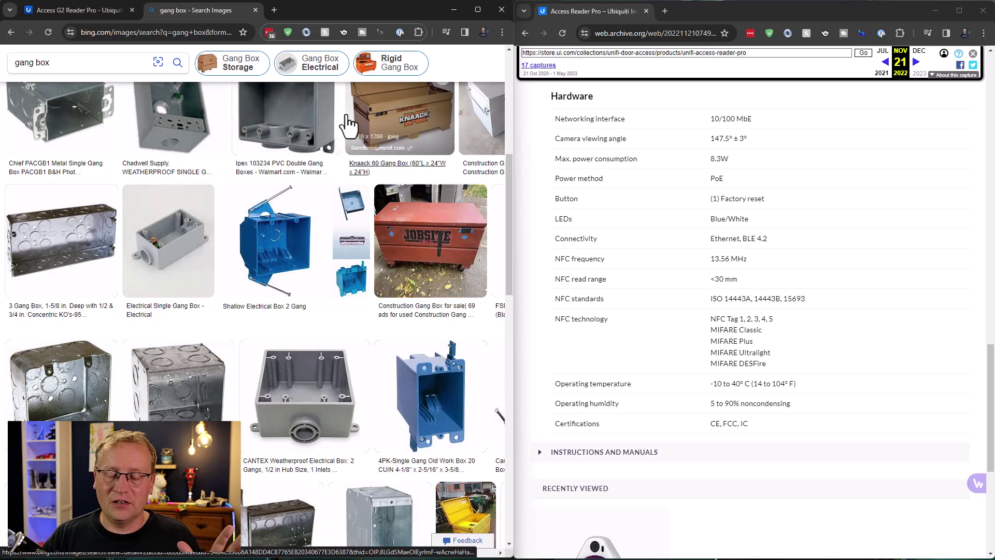
click(255, 10)
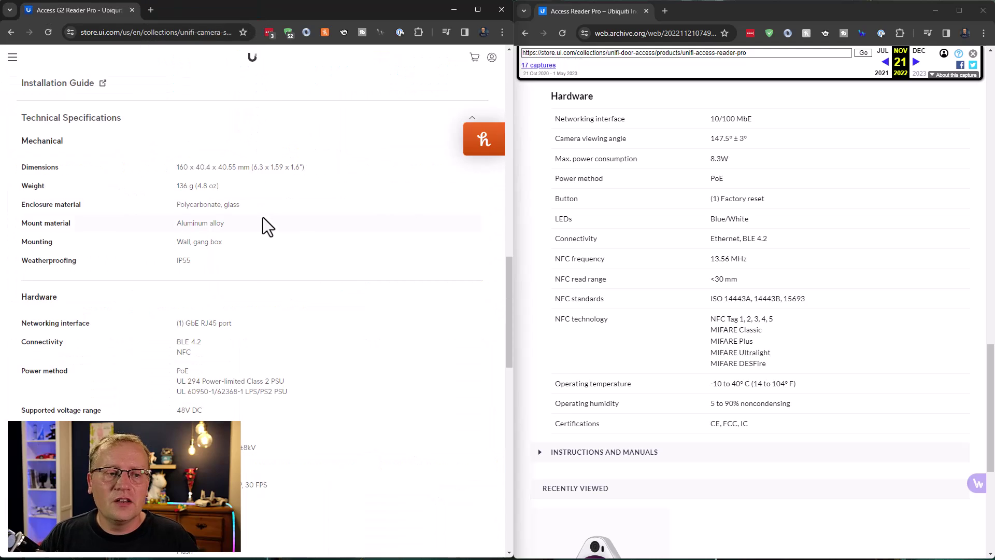
- Compare the G2 Reader Pro's power, camera, audio, LED, NFC, operating environment and certification specifications with those of the original reader
scroll(369, 291, down, 1)
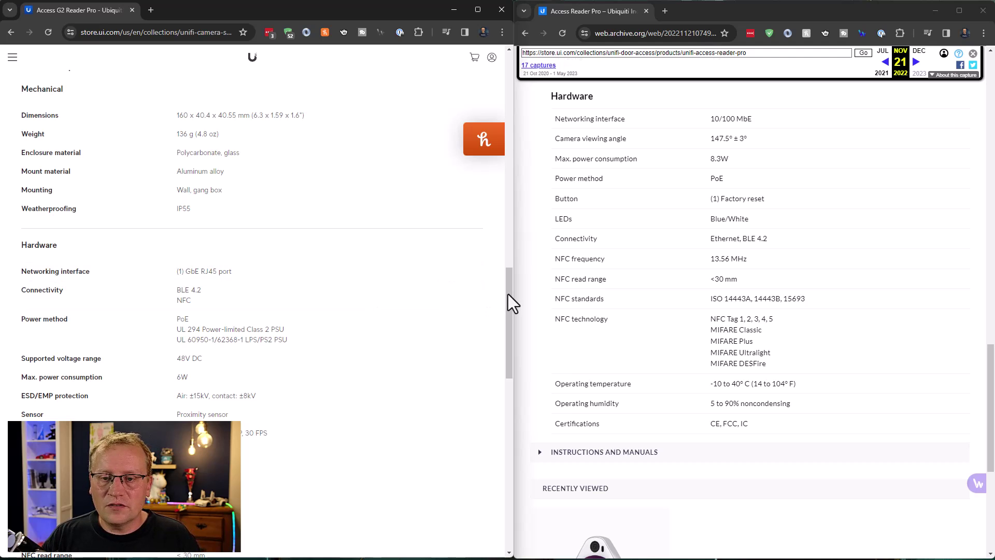
drag(508, 294, 522, 337)
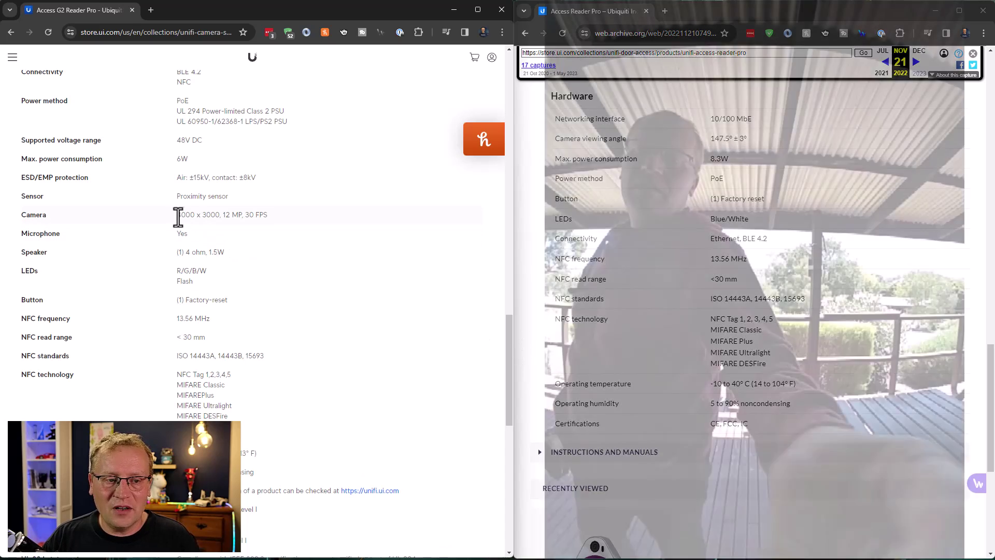
drag(178, 214, 262, 216)
click(241, 217)
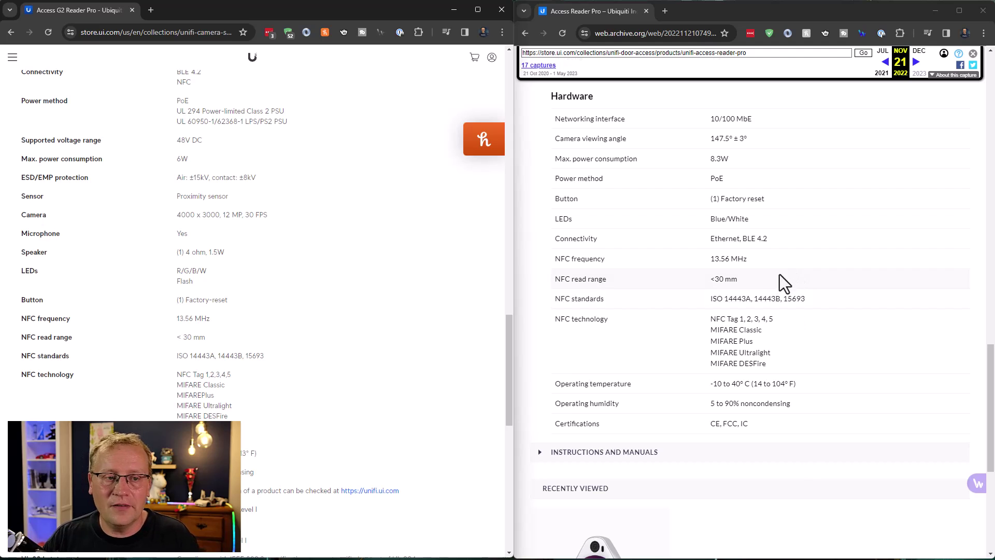
scroll(505, 362, down, 2)
drag(505, 362, 502, 370)
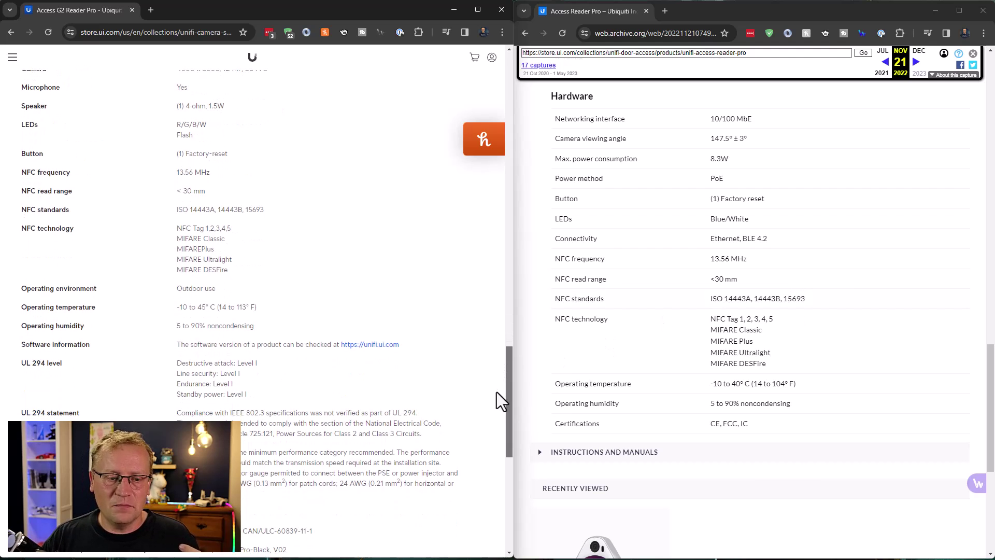
drag(508, 377, 509, 414)
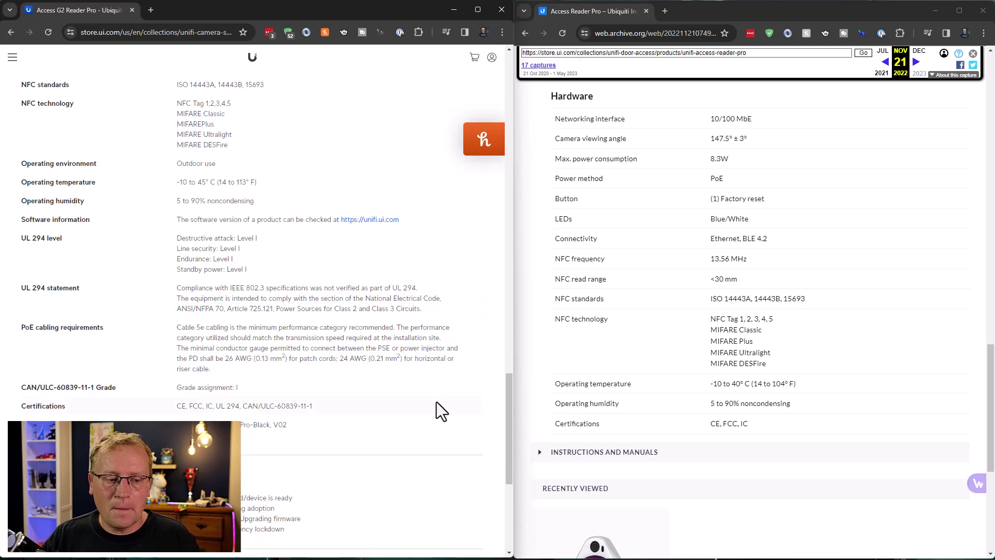
- Return to the product overview of the G2 Reader Pro and the product images of the original Access Reader Pro to compare their designs
drag(509, 412, 502, 92)
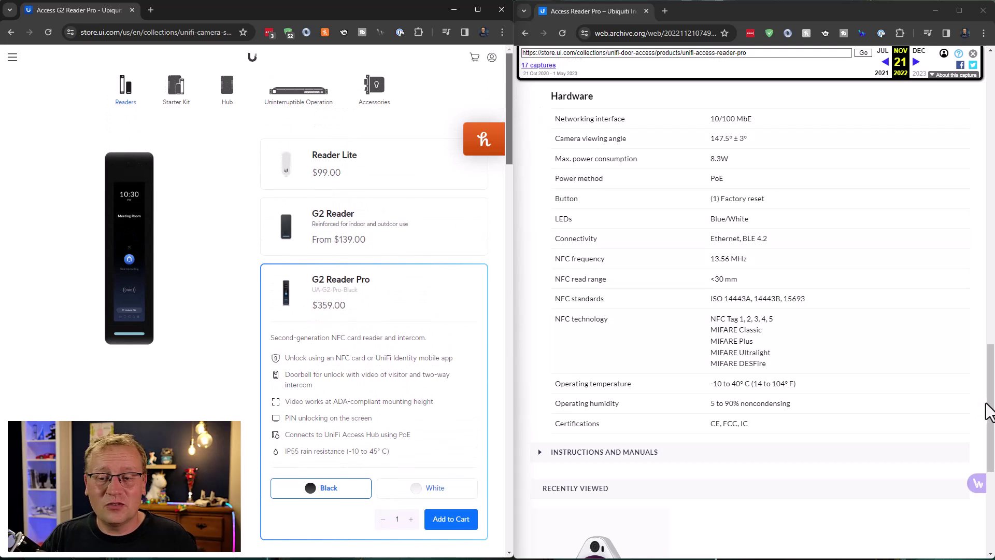
click(991, 397)
drag(991, 397, 984, 245)
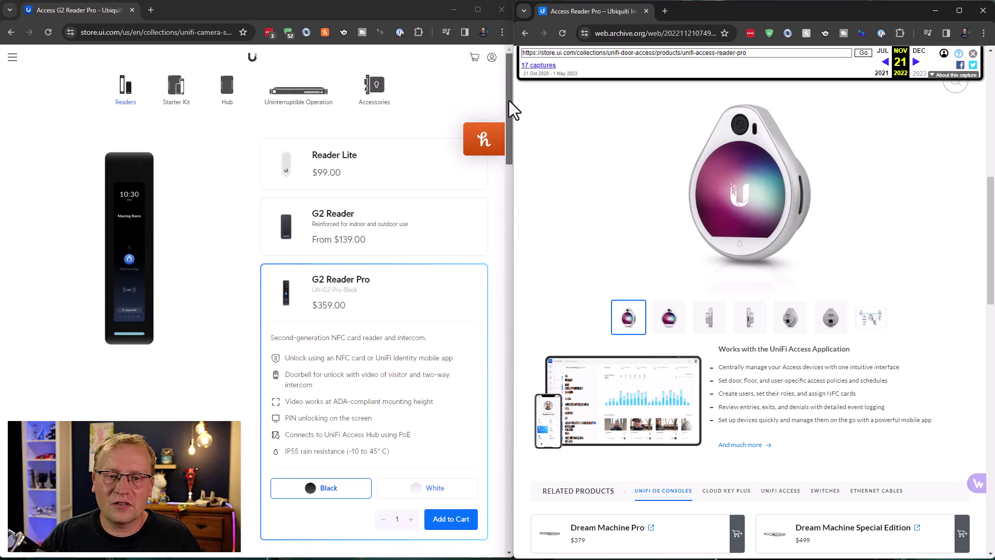
drag(509, 101, 511, 117)
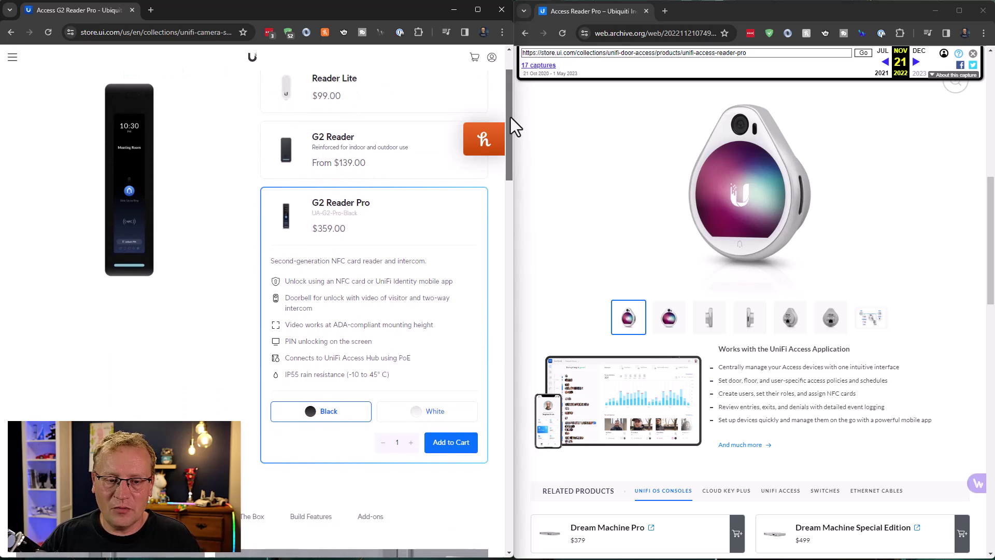